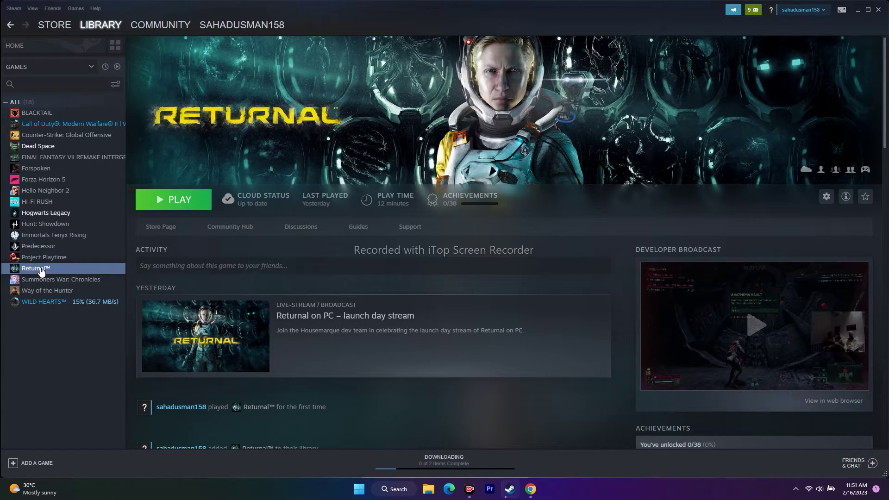
- In Returnal's properties, enter the launch option -dx11, and replace it with -dx12
{"action": "right_click", "coordinate": [41, 272]}
{"action": "left_click", "coordinate": [58, 324]}
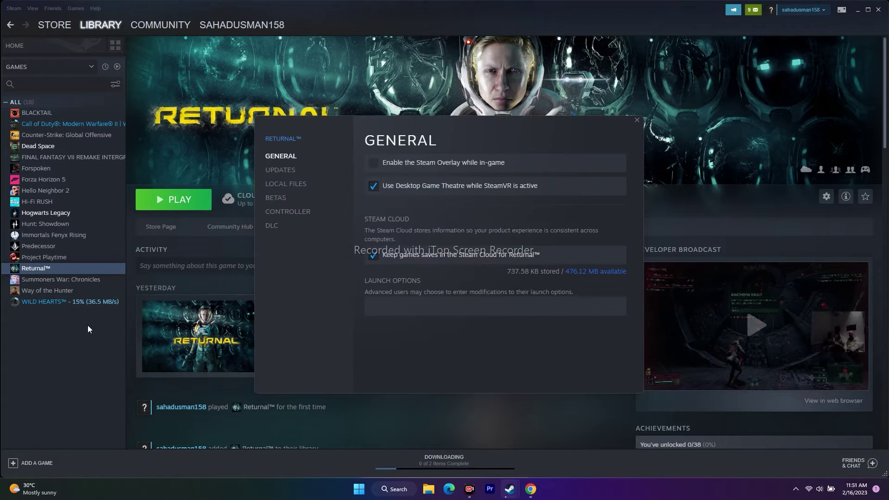
{"action": "left_click", "coordinate": [410, 307]}
{"action": "type", "text": "-dx11"}
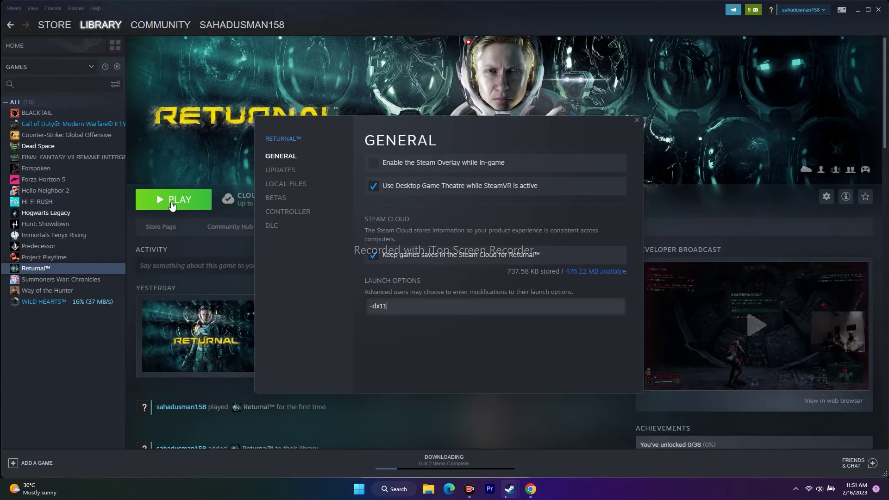
{"action": "key", "text": "BackSpace"}
{"action": "type", "text": "2"}
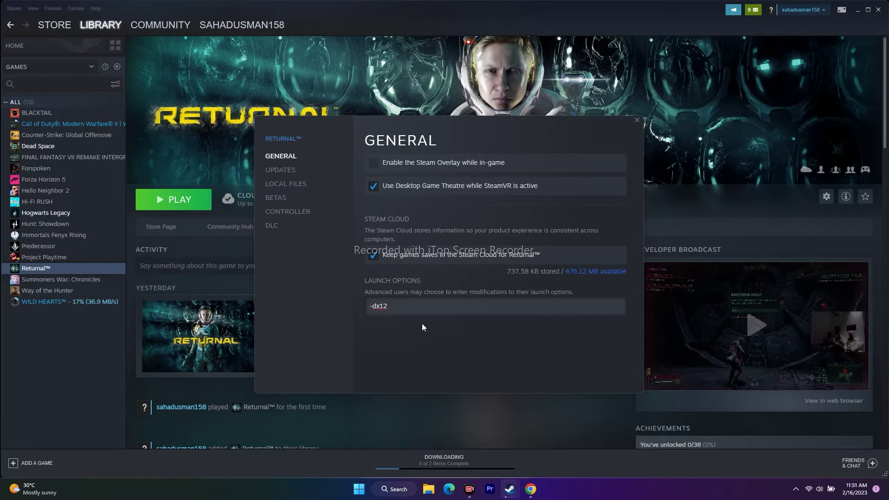
- Clear Returnal's launch options and close its properties
{"action": "key", "text": "BackSpace"}
{"action": "key", "text": "BackSpace"}
{"action": "key", "text": "BackSpace"}
{"action": "key", "text": "BackSpace"}
{"action": "key", "text": "BackSpace"}
{"action": "left_click", "coordinate": [635, 120]}
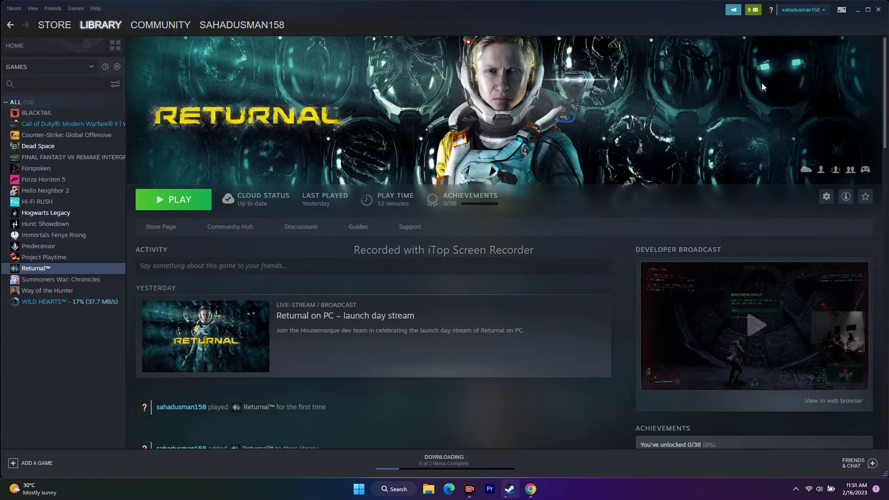
- Minimize Steam and open the Virtual Memory settings through the performance options in Windows' advanced system settings
{"action": "left_click", "coordinate": [858, 10]}
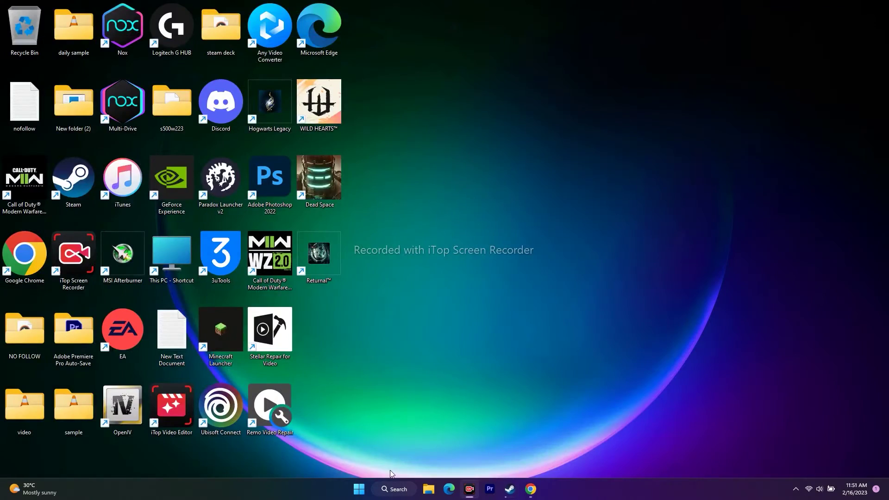
{"action": "left_click", "coordinate": [396, 490]}
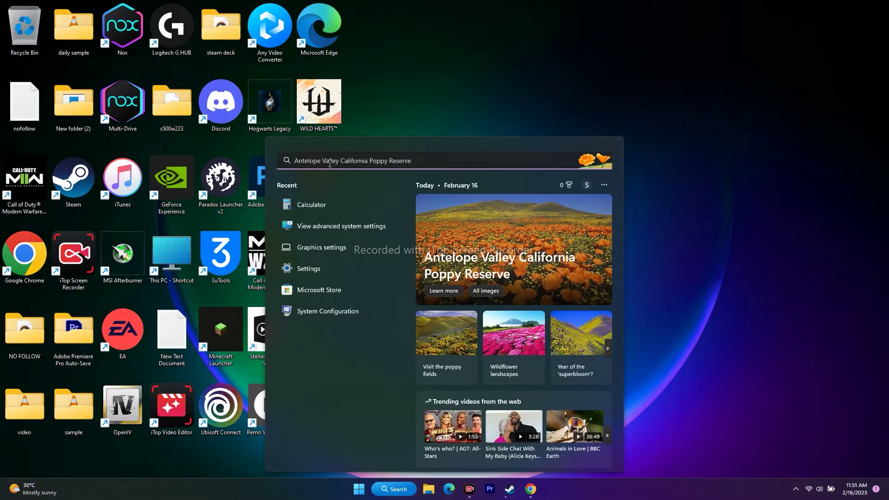
{"action": "left_click", "coordinate": [327, 226]}
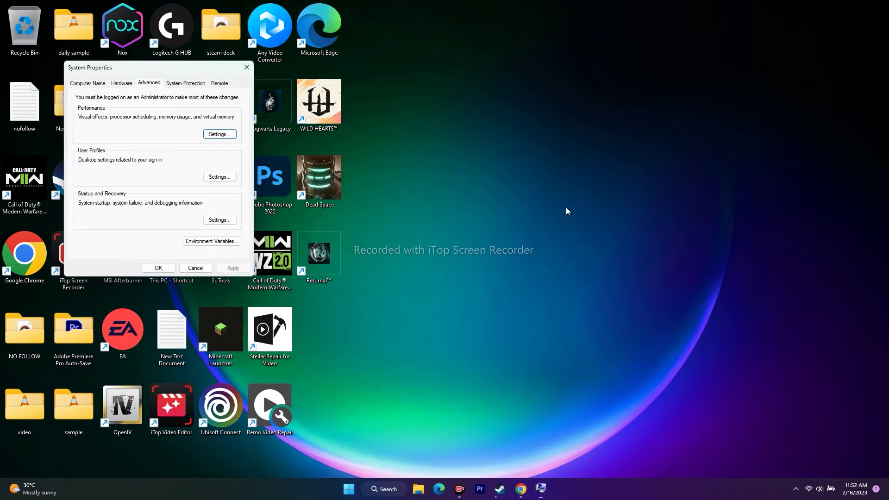
{"action": "left_click_drag", "start_coordinate": [128, 66], "coordinate": [513, 62]}
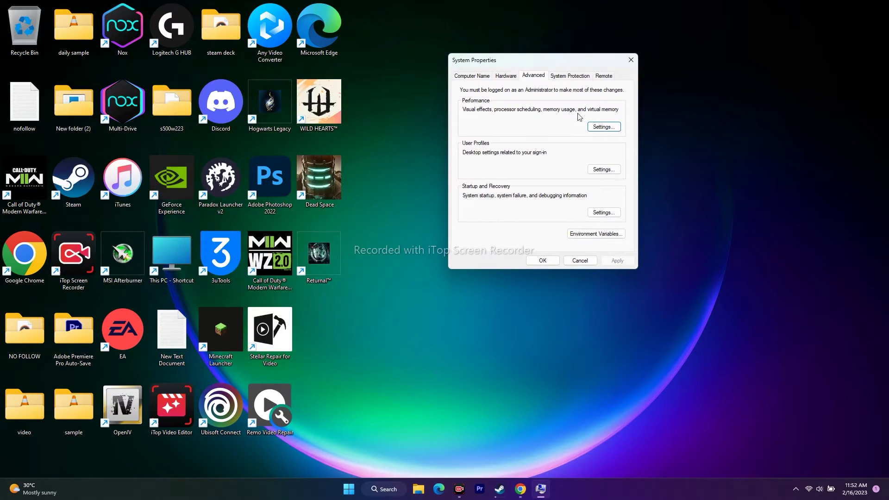
{"action": "left_click", "coordinate": [604, 128]}
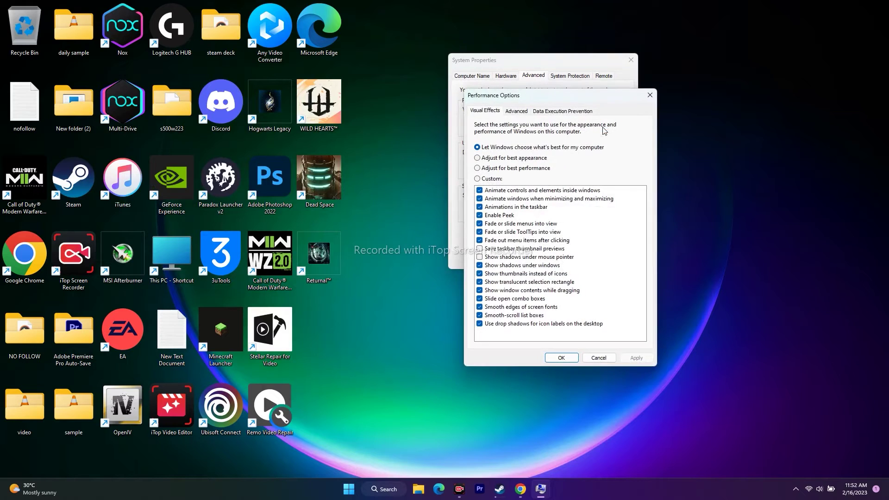
{"action": "left_click", "coordinate": [520, 112]}
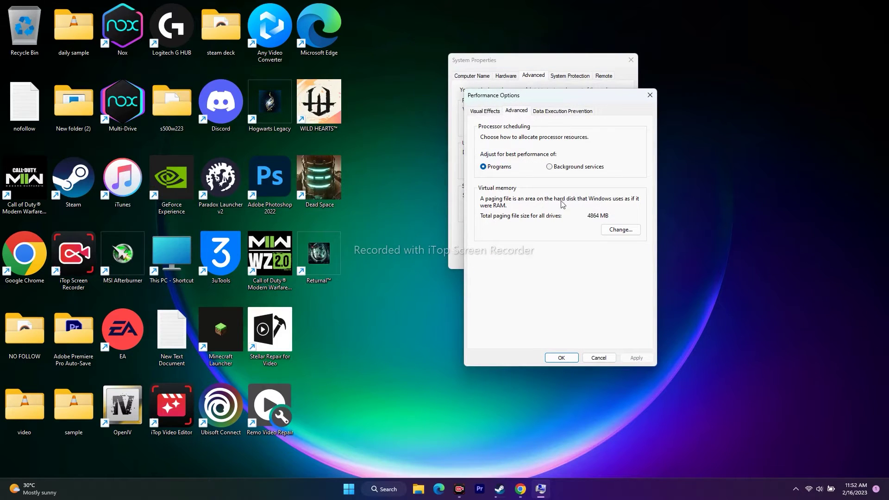
{"action": "left_click", "coordinate": [621, 230]}
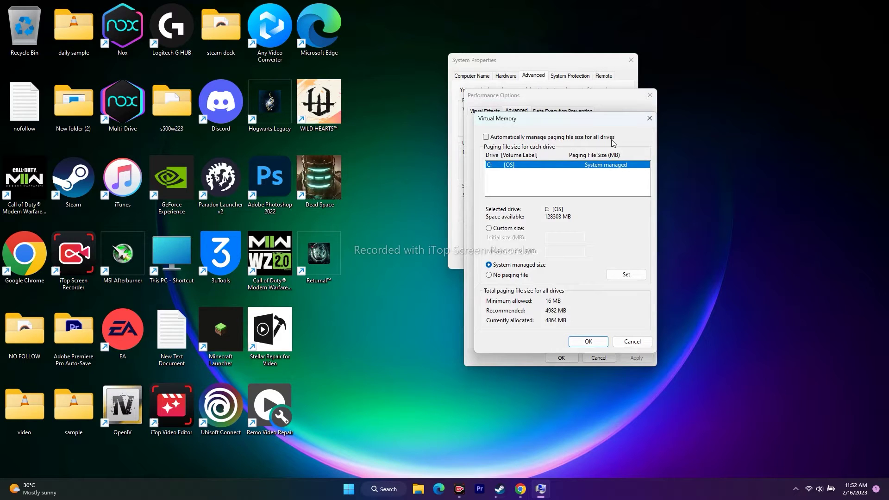
- Leave automatic paging file management off and choose a custom size for drive C
{"action": "left_click", "coordinate": [486, 138]}
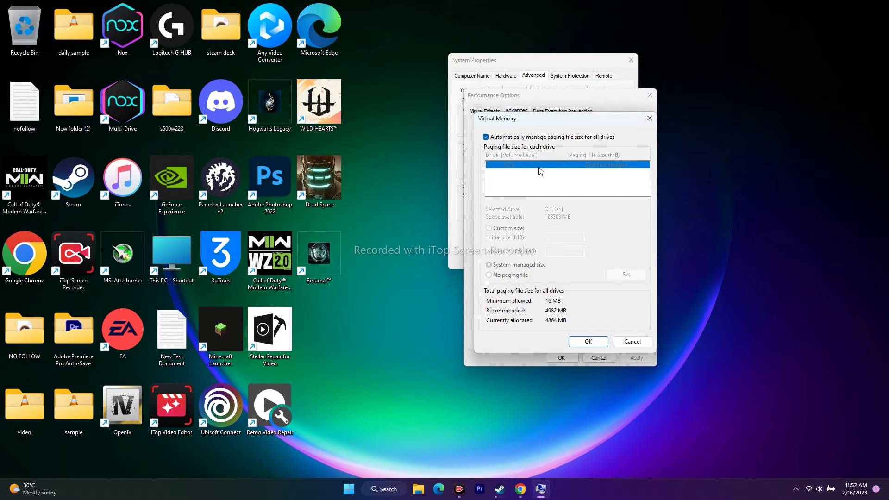
{"action": "left_click", "coordinate": [486, 138]}
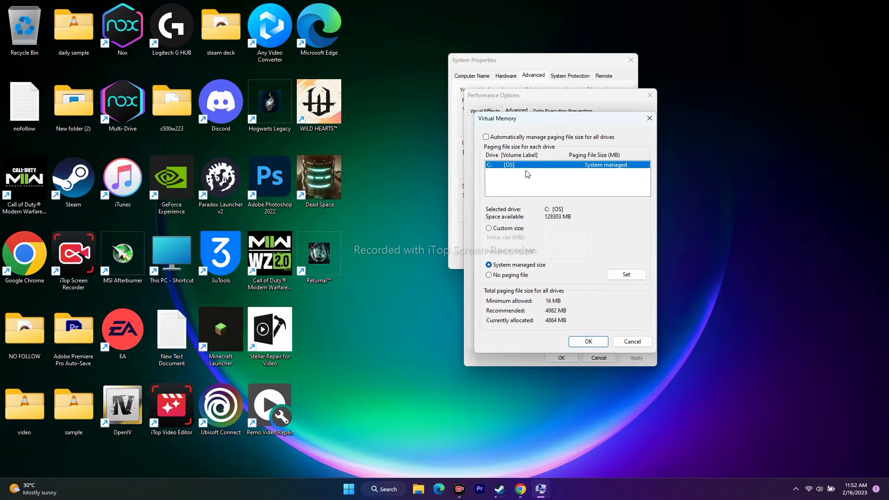
{"action": "left_click", "coordinate": [490, 230]}
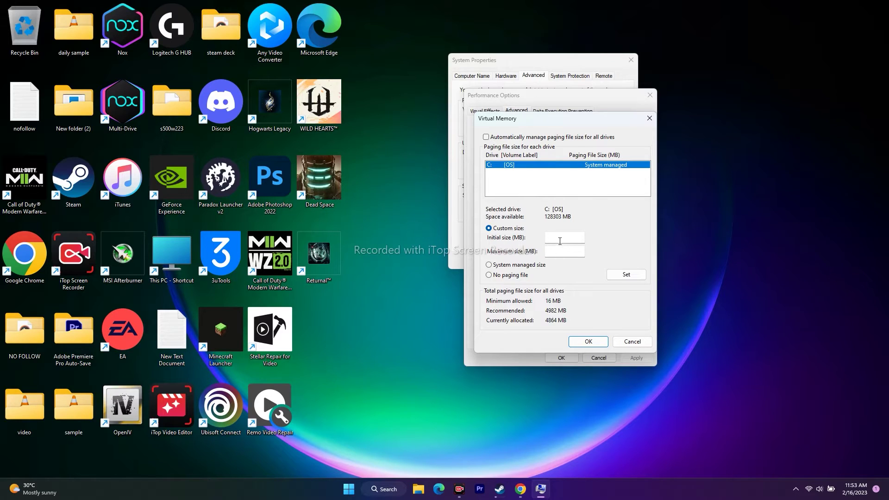
{"action": "left_click", "coordinate": [561, 254]}
- Check the amount of installed RAM in the device specifications of Windows Settings
{"action": "left_click", "coordinate": [390, 489]}
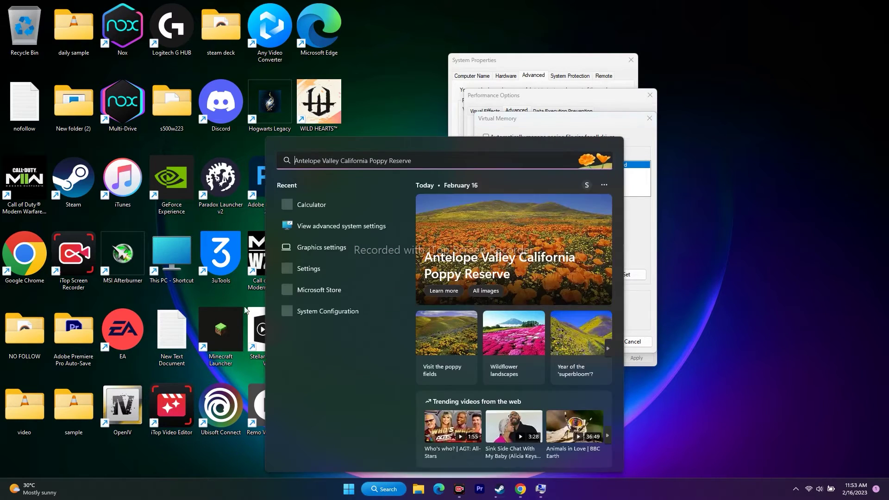
{"action": "left_click", "coordinate": [308, 269]}
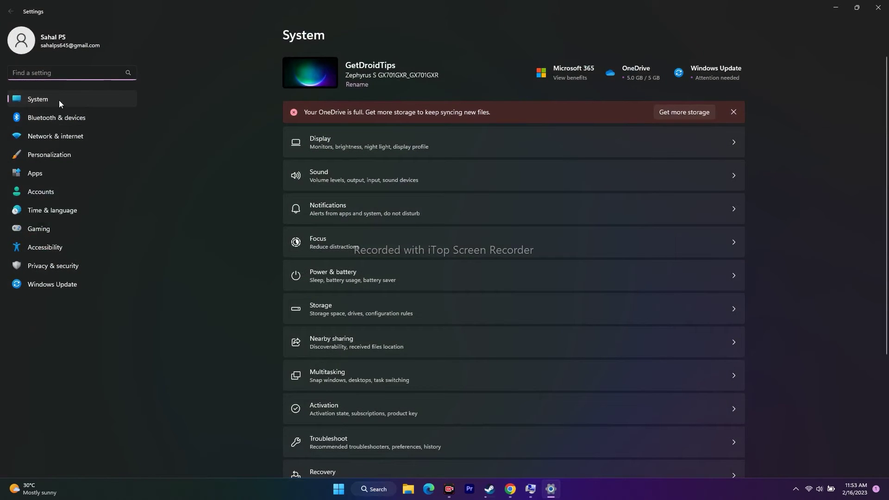
{"action": "scroll", "coordinate": [762, 200], "scroll_direction": "down", "scroll_amount": 3}
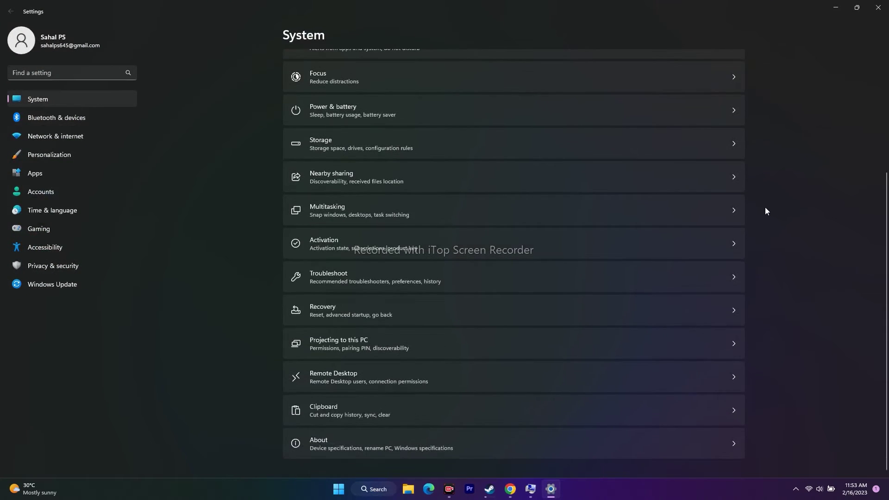
{"action": "left_click", "coordinate": [319, 438]}
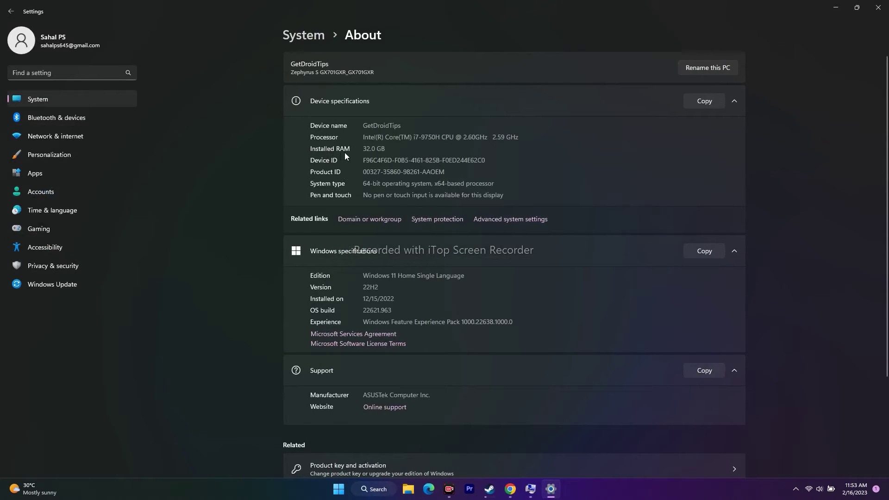
{"action": "left_click_drag", "start_coordinate": [362, 149], "coordinate": [393, 150]}
{"action": "left_click", "coordinate": [393, 149]}
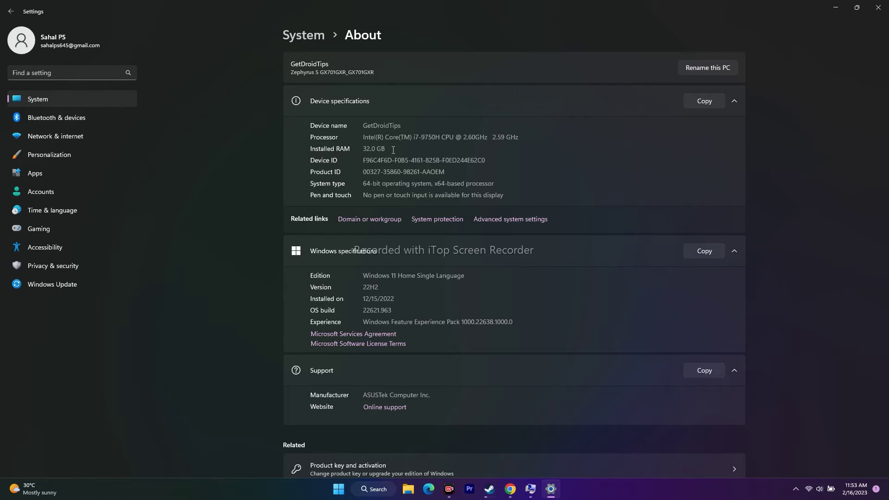
{"action": "left_click_drag", "start_coordinate": [363, 149], "coordinate": [386, 149]}
{"action": "right_click", "coordinate": [387, 151]}
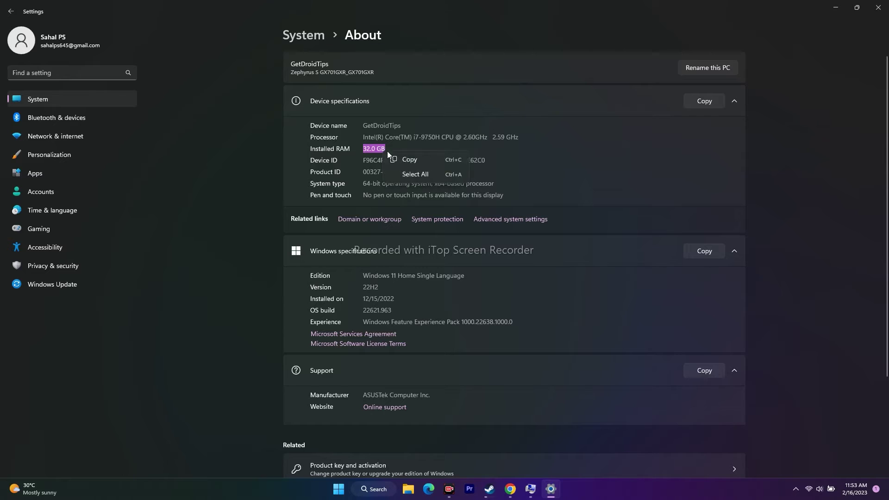
{"action": "left_click", "coordinate": [437, 144]}
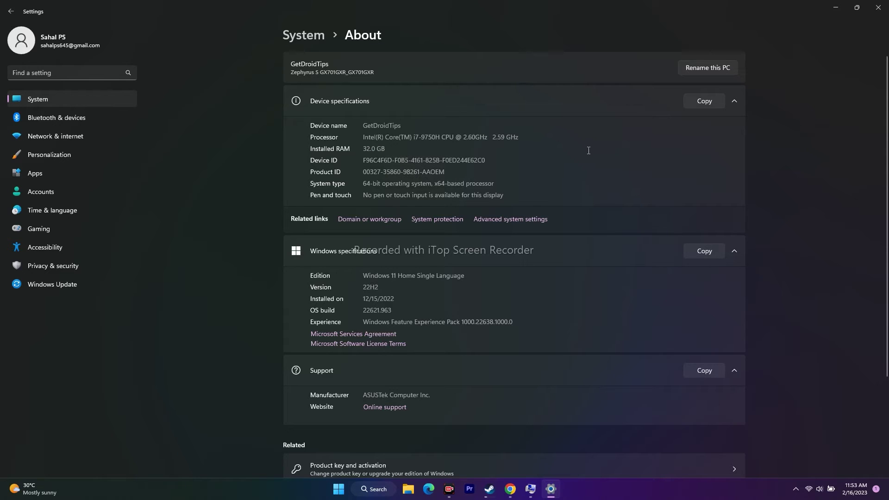
{"action": "left_click", "coordinate": [835, 9]}
- Switch to Calculator and multiply 32 by 1024 to convert the installed RAM from gigabytes to megabytes
{"action": "left_click", "coordinate": [387, 487]}
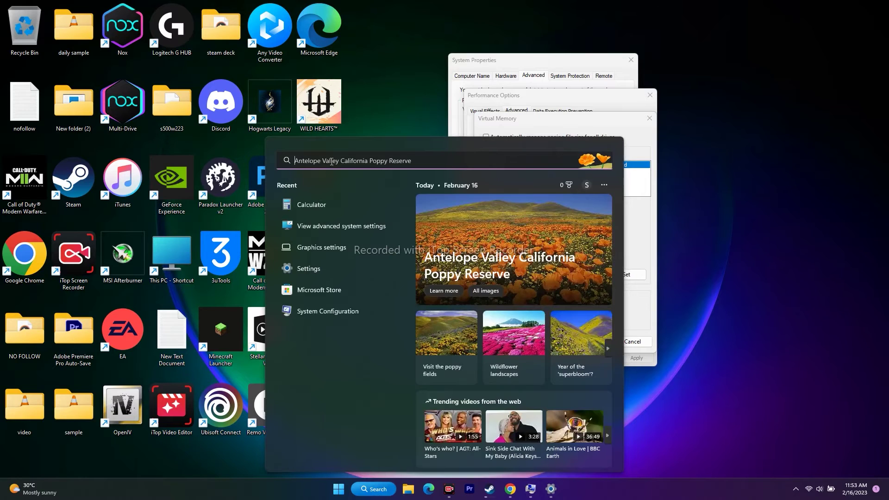
{"action": "left_click", "coordinate": [343, 210]}
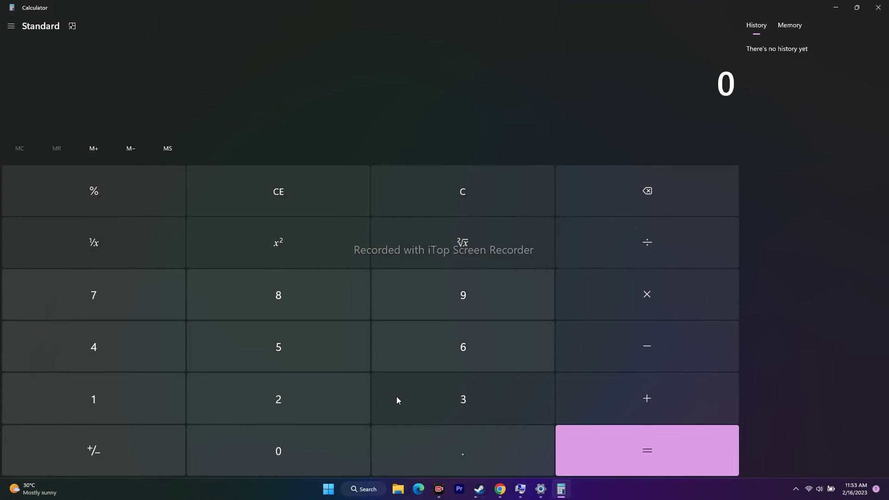
{"action": "left_click", "coordinate": [468, 412]}
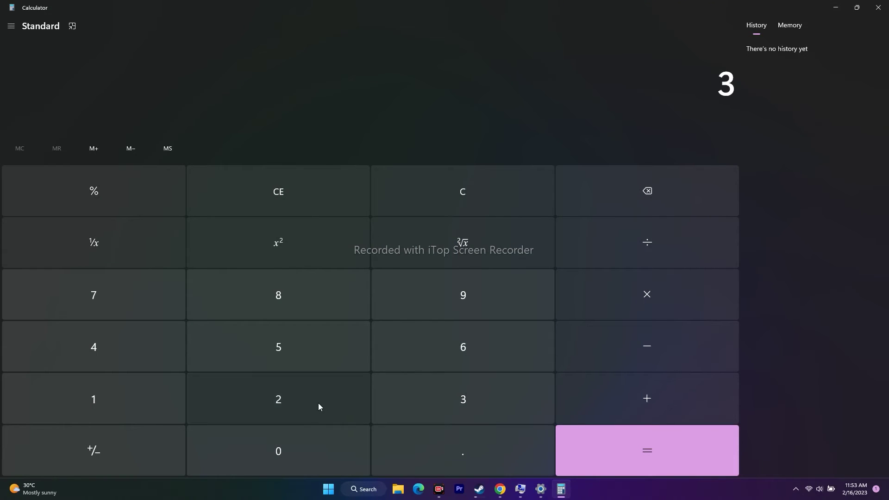
{"action": "left_click", "coordinate": [318, 403]}
{"action": "left_click", "coordinate": [669, 305]}
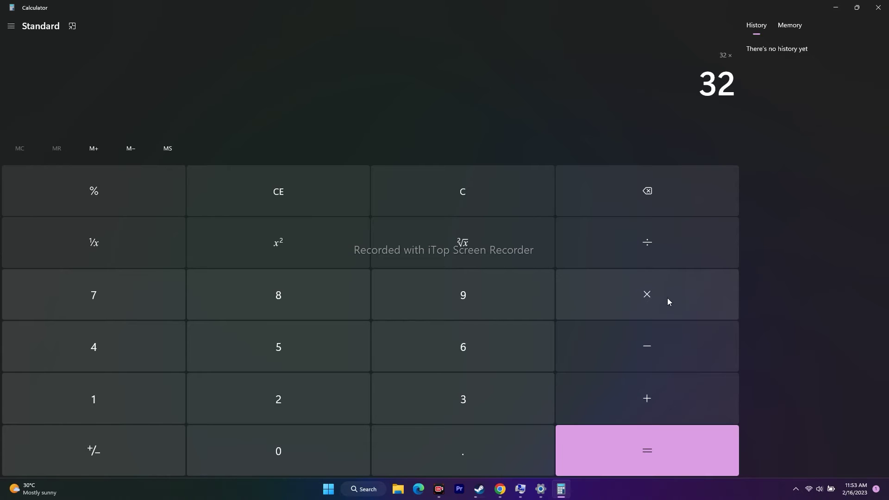
{"action": "left_click", "coordinate": [168, 387]}
{"action": "left_click", "coordinate": [277, 435]}
{"action": "left_click", "coordinate": [266, 413]}
{"action": "left_click", "coordinate": [179, 366]}
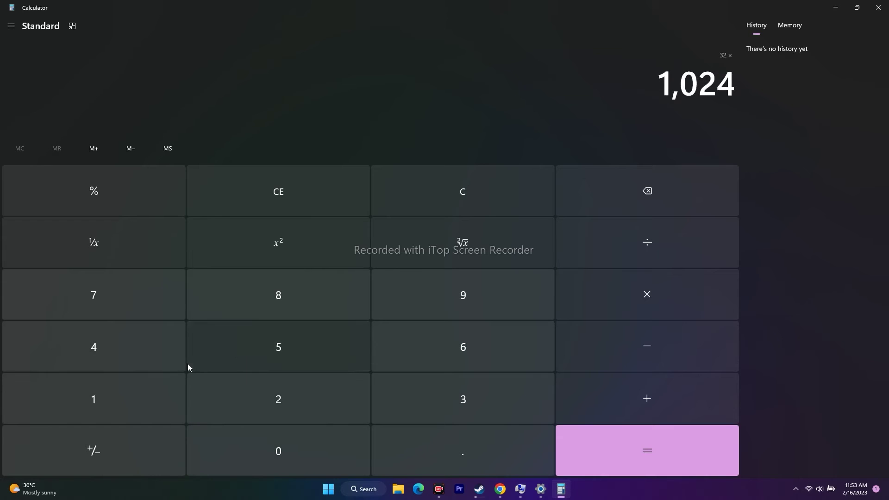
{"action": "left_click", "coordinate": [643, 450]}
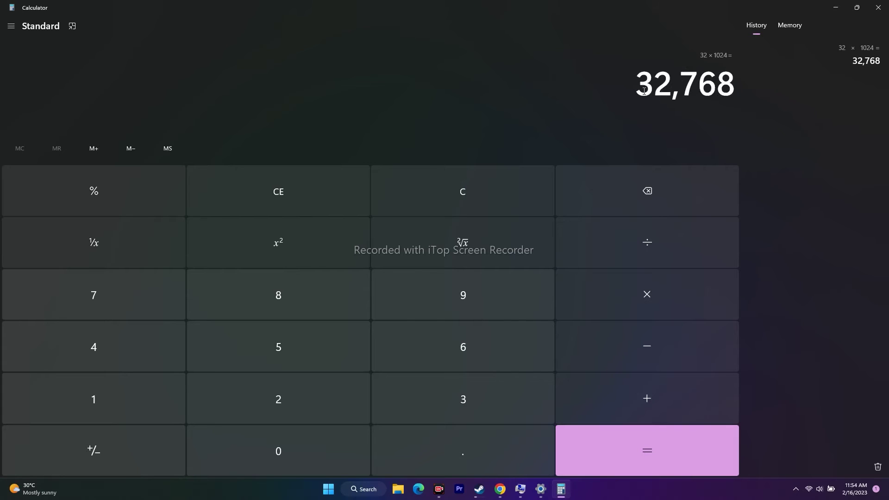
- Multiply the RAM size in megabytes by 1.5
{"action": "left_click_drag", "start_coordinate": [641, 90], "coordinate": [740, 91]}
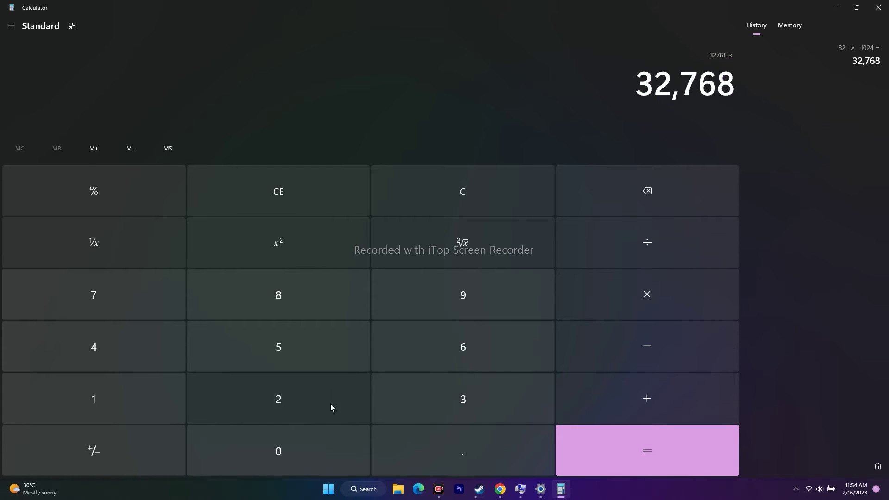
{"action": "left_click", "coordinate": [156, 407]}
{"action": "left_click", "coordinate": [435, 453]}
{"action": "left_click", "coordinate": [240, 347]}
{"action": "left_click", "coordinate": [648, 457]}
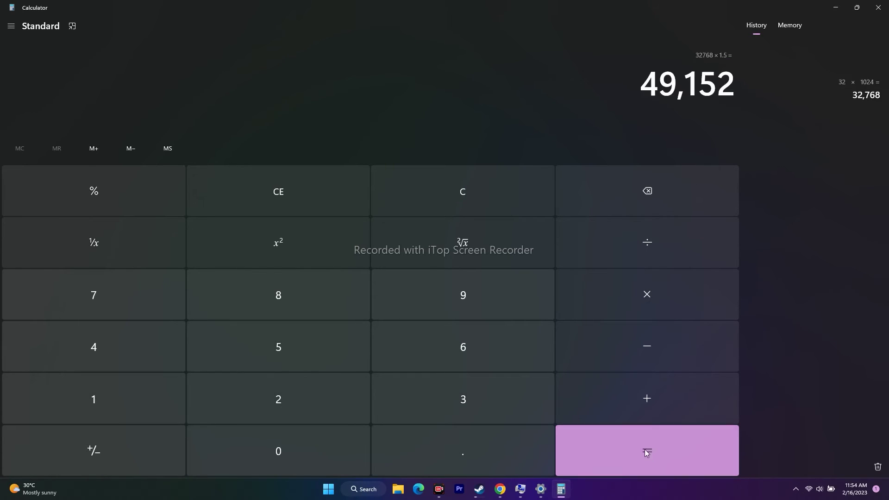
- Copy the calculated 49,152 into the Virtual Memory dialog as the custom paging file's initial size in MB
{"action": "left_click_drag", "start_coordinate": [642, 81], "coordinate": [736, 88]}
{"action": "key", "text": "ctrl+c"}
{"action": "right_click", "coordinate": [723, 92]}
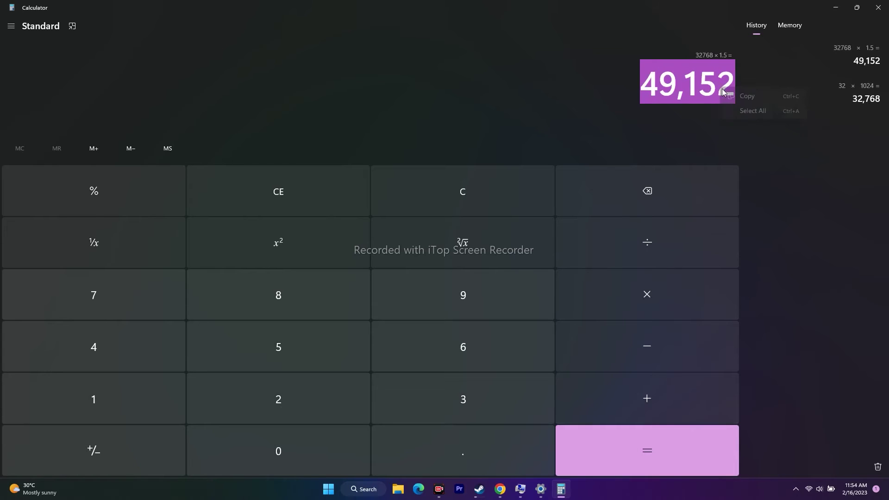
{"action": "left_click", "coordinate": [743, 95]}
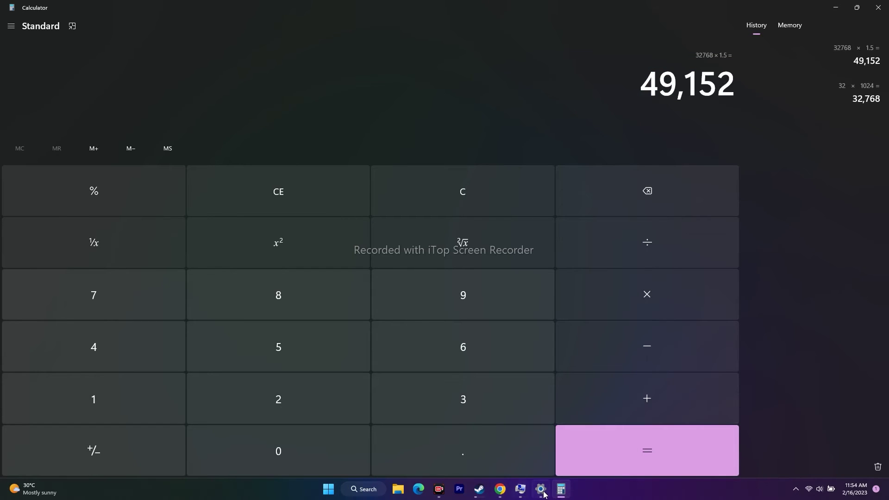
{"action": "left_click", "coordinate": [521, 489]}
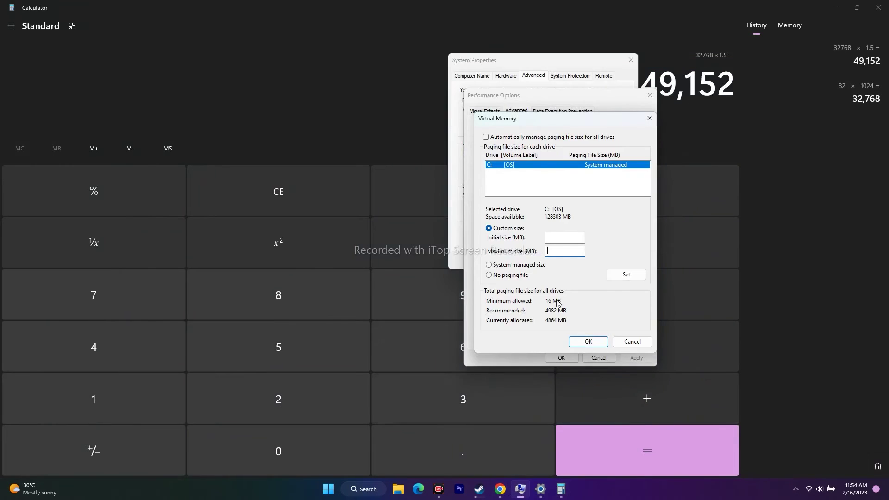
{"action": "right_click", "coordinate": [547, 238]}
{"action": "left_click", "coordinate": [574, 280]}
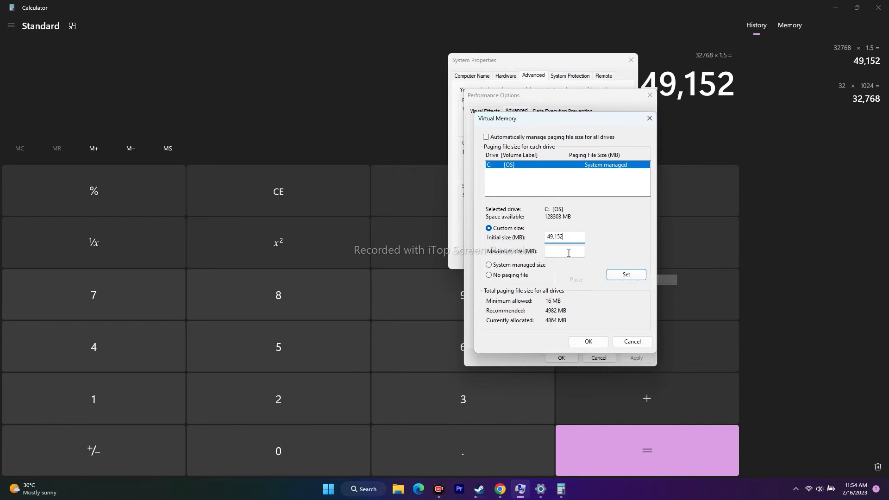
- Switch to Calculator, clear the previous result, and multiply 32 by 1024 again to get the RAM size in megabytes
{"action": "left_click", "coordinate": [749, 184]}
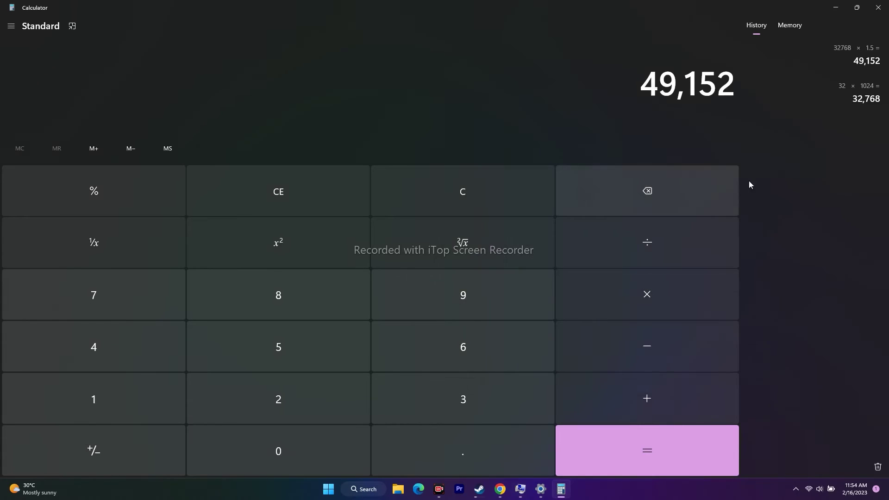
{"action": "left_click", "coordinate": [450, 198]}
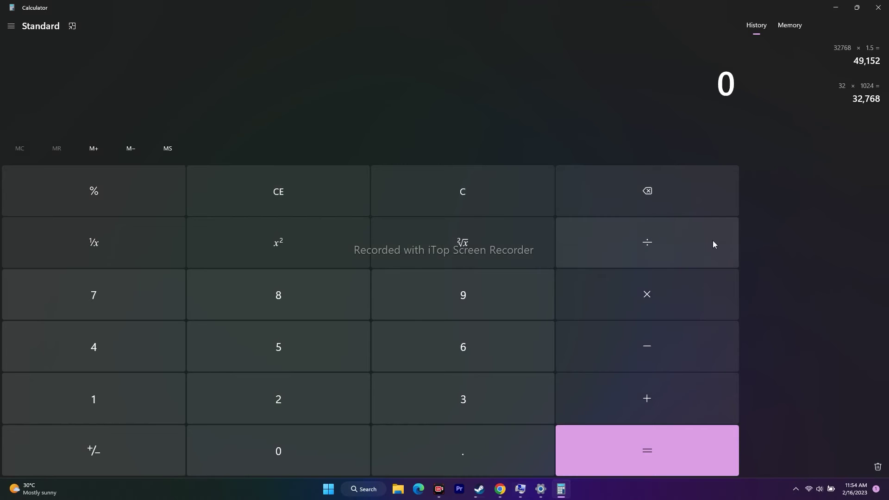
{"action": "left_click", "coordinate": [147, 199]}
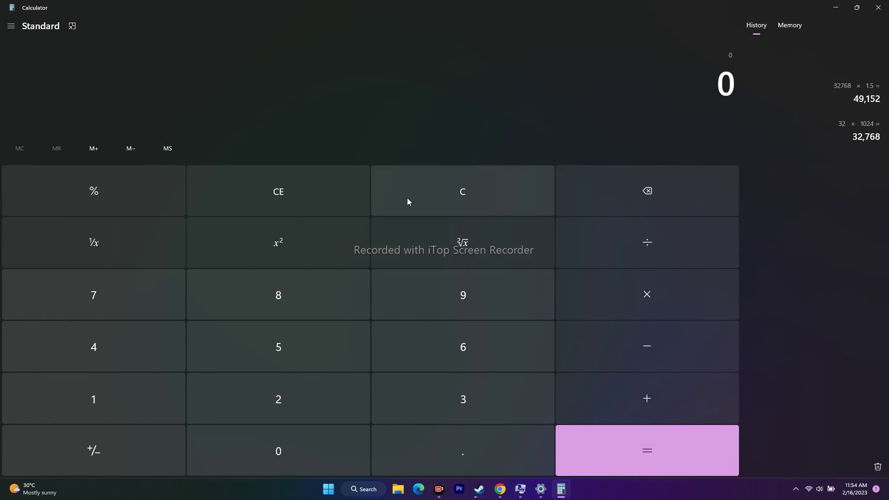
{"action": "key", "text": "Return"}
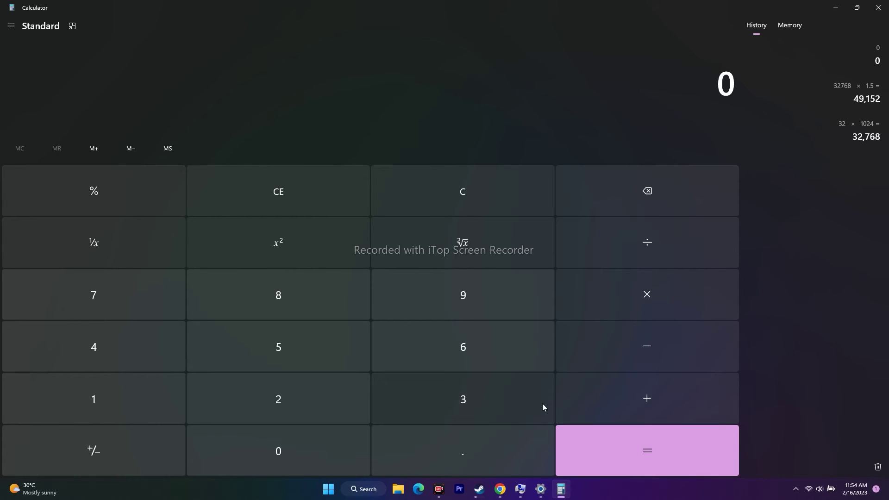
{"action": "left_click", "coordinate": [463, 401]}
{"action": "left_click", "coordinate": [325, 399]}
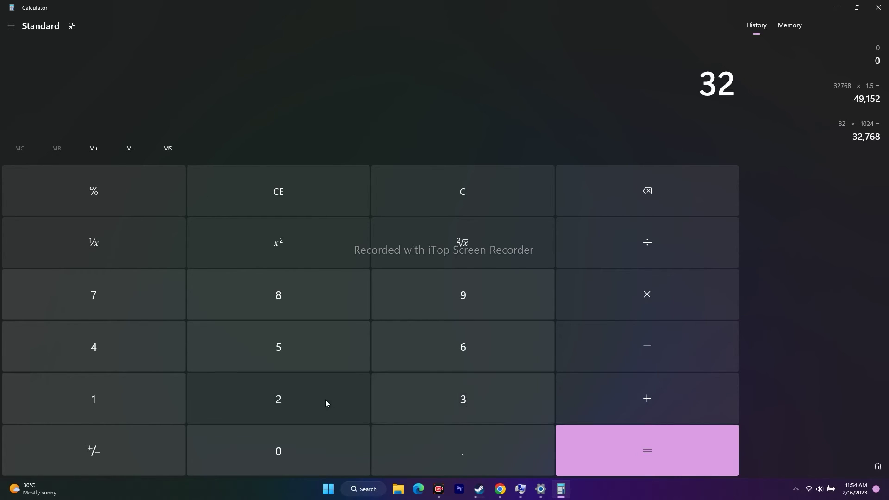
{"action": "left_click", "coordinate": [625, 302]}
{"action": "left_click", "coordinate": [149, 405]}
{"action": "left_click", "coordinate": [277, 440]}
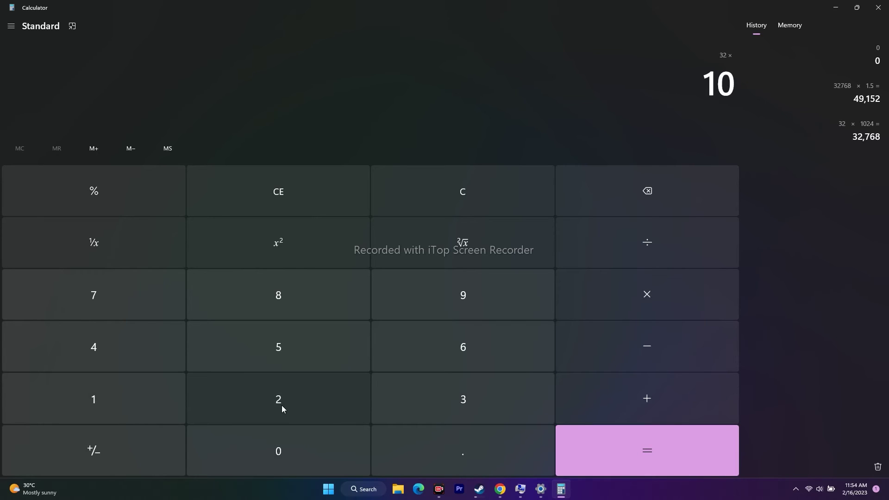
{"action": "left_click", "coordinate": [282, 405]}
{"action": "left_click", "coordinate": [121, 343]}
{"action": "left_click", "coordinate": [610, 446]}
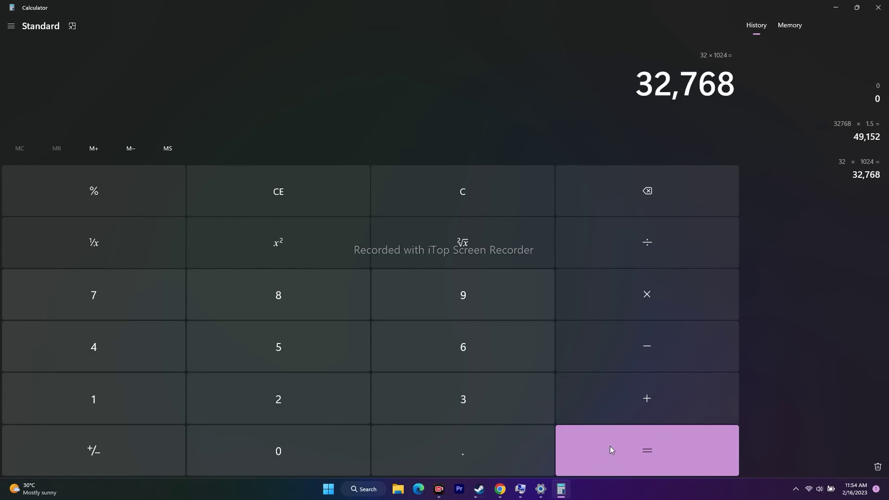
- Multiply the RAM size in megabytes by 3
{"action": "left_click", "coordinate": [641, 308]}
{"action": "left_click", "coordinate": [509, 398]}
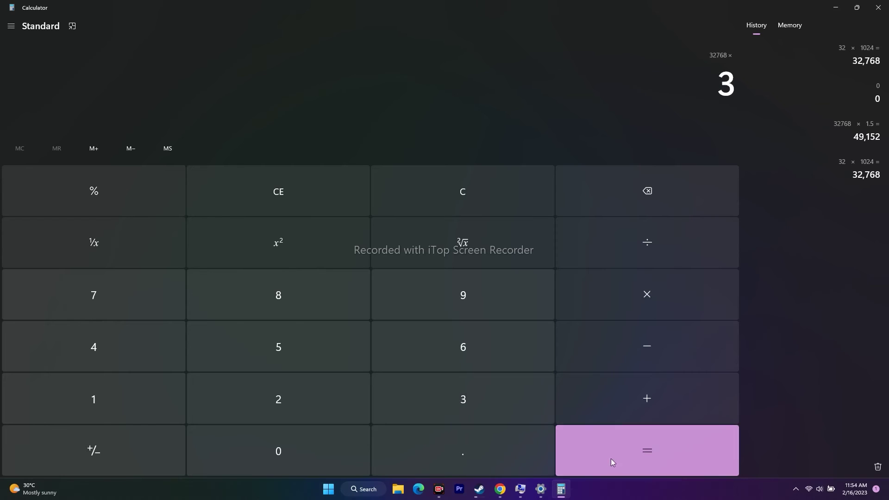
{"action": "left_click", "coordinate": [675, 473]}
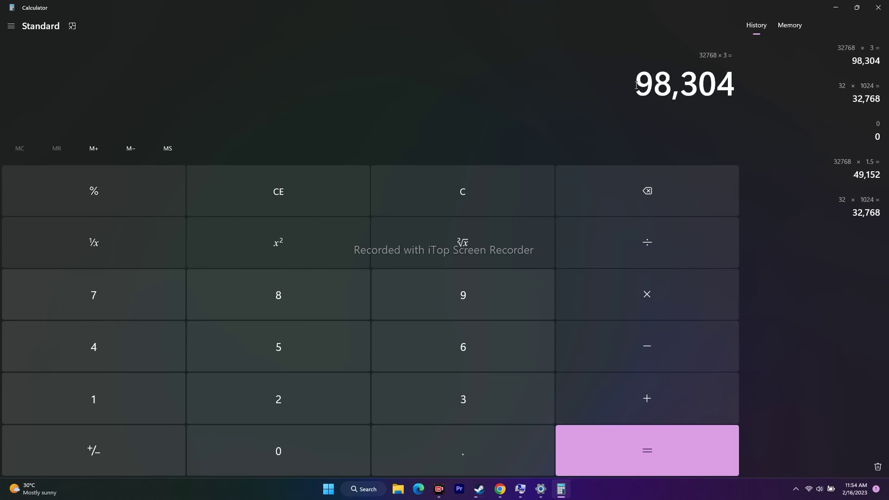
- Copy the calculated 98,304 into the Virtual Memory dialog as the custom paging file's maximum size in MB
{"action": "left_click_drag", "start_coordinate": [635, 85], "coordinate": [736, 88]}
{"action": "key", "text": "ctrl+c"}
{"action": "right_click", "coordinate": [724, 88]}
{"action": "left_click", "coordinate": [746, 95]}
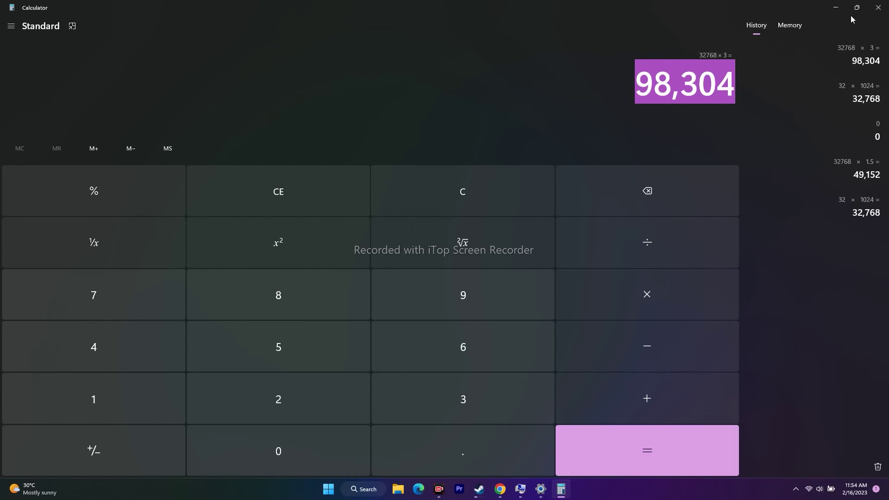
{"action": "left_click", "coordinate": [836, 8]}
{"action": "right_click", "coordinate": [558, 251]}
{"action": "left_click", "coordinate": [582, 291]}
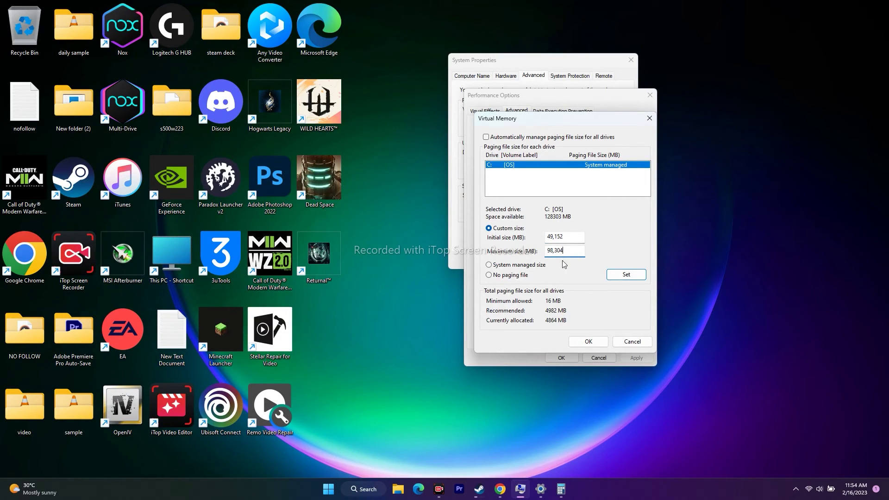
- Confirm the Virtual Memory dialog and close the Performance Options and System Properties windows
{"action": "left_click", "coordinate": [589, 342]}
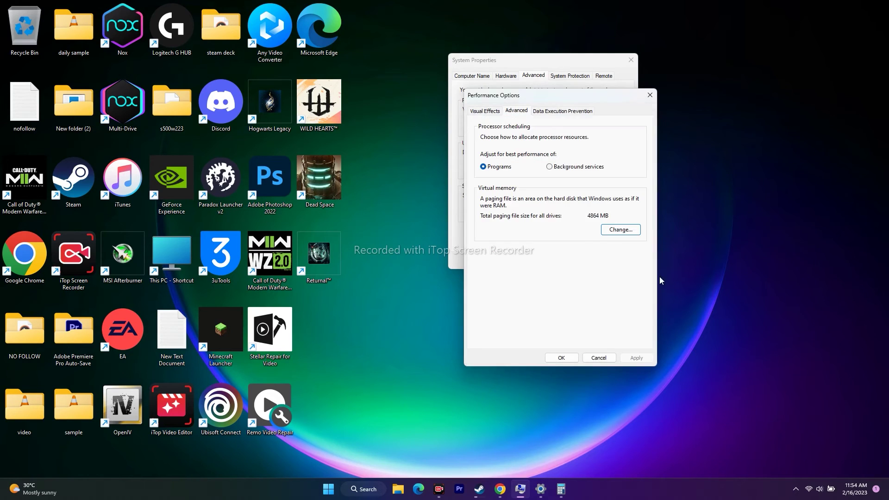
{"action": "left_click", "coordinate": [651, 95]}
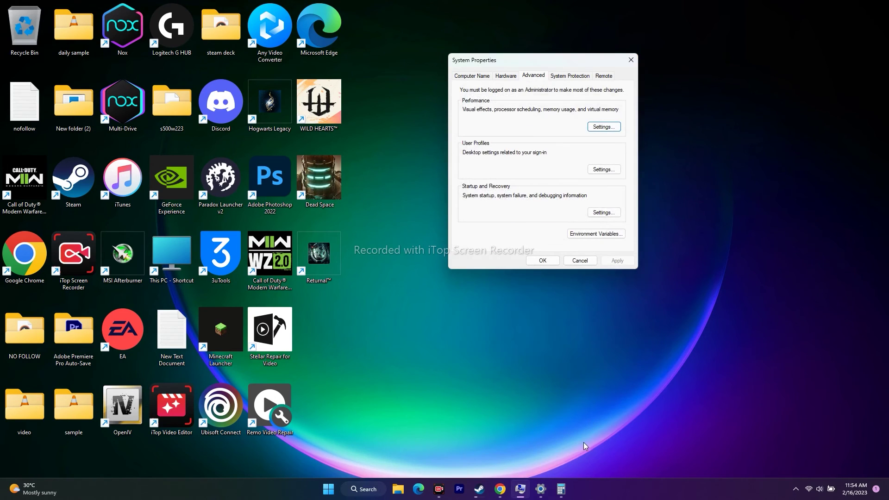
{"action": "left_click", "coordinate": [636, 59]}
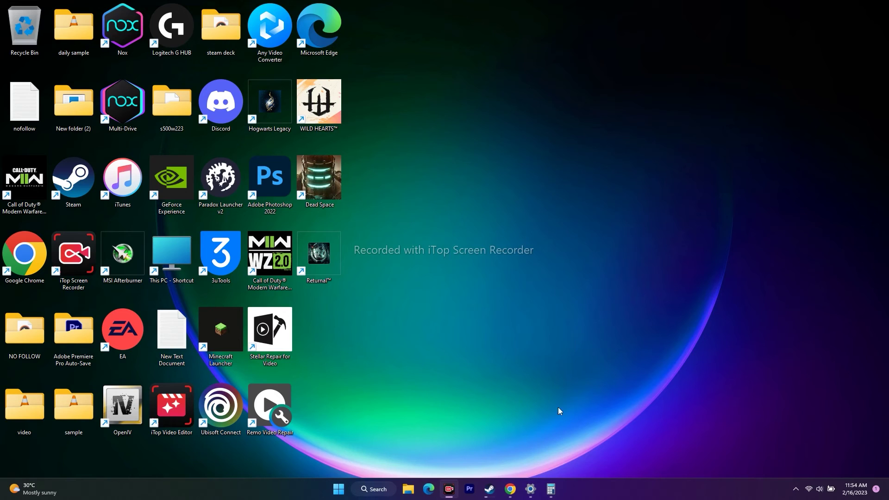
- Switch to Steam, review the local files options in Returnal's properties, and close the properties window
{"action": "left_click", "coordinate": [491, 492]}
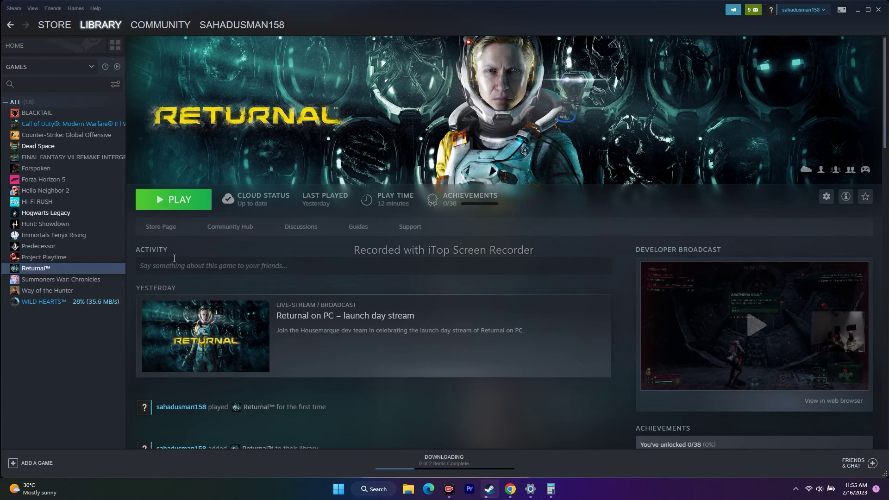
{"action": "right_click", "coordinate": [46, 270]}
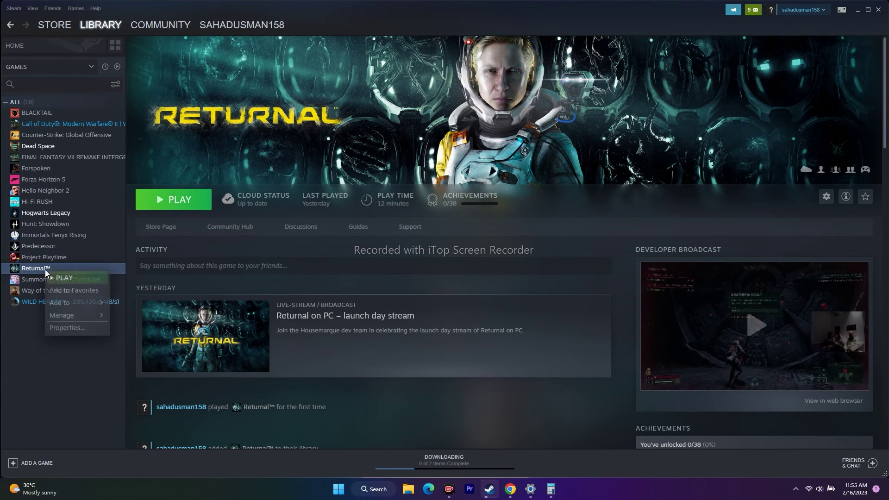
{"action": "left_click", "coordinate": [67, 328]}
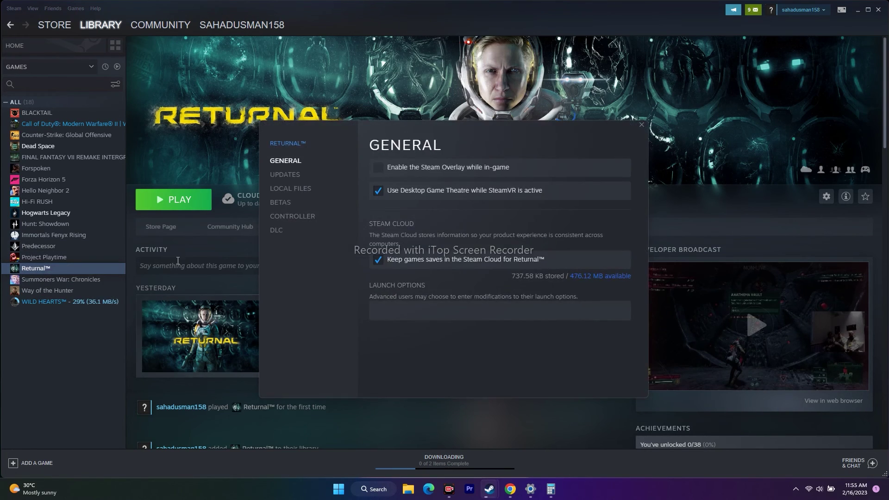
{"action": "left_click", "coordinate": [296, 188]}
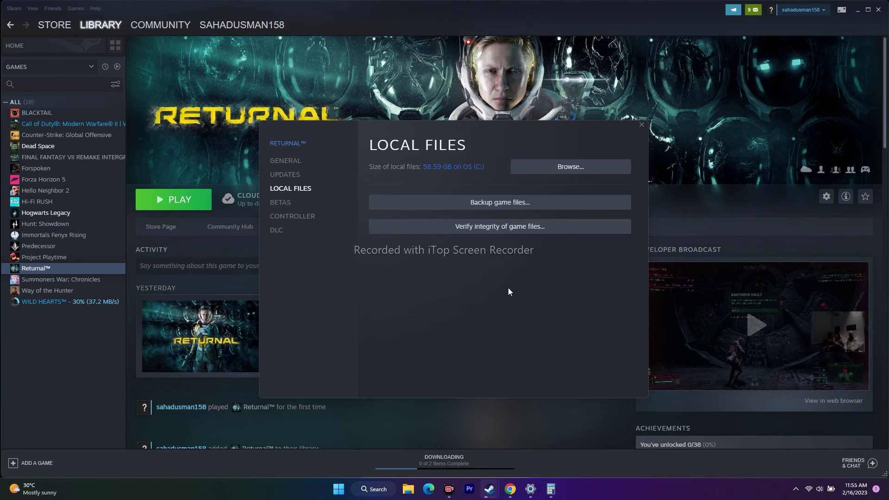
{"action": "left_click", "coordinate": [642, 124]}
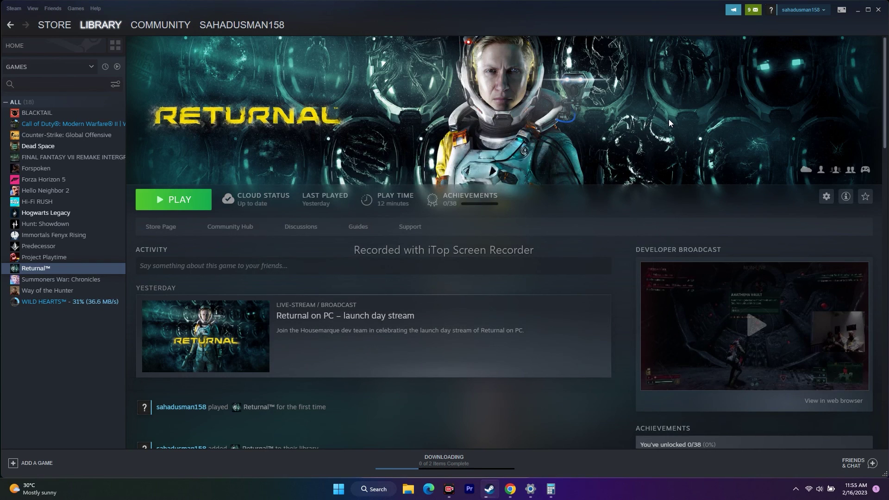